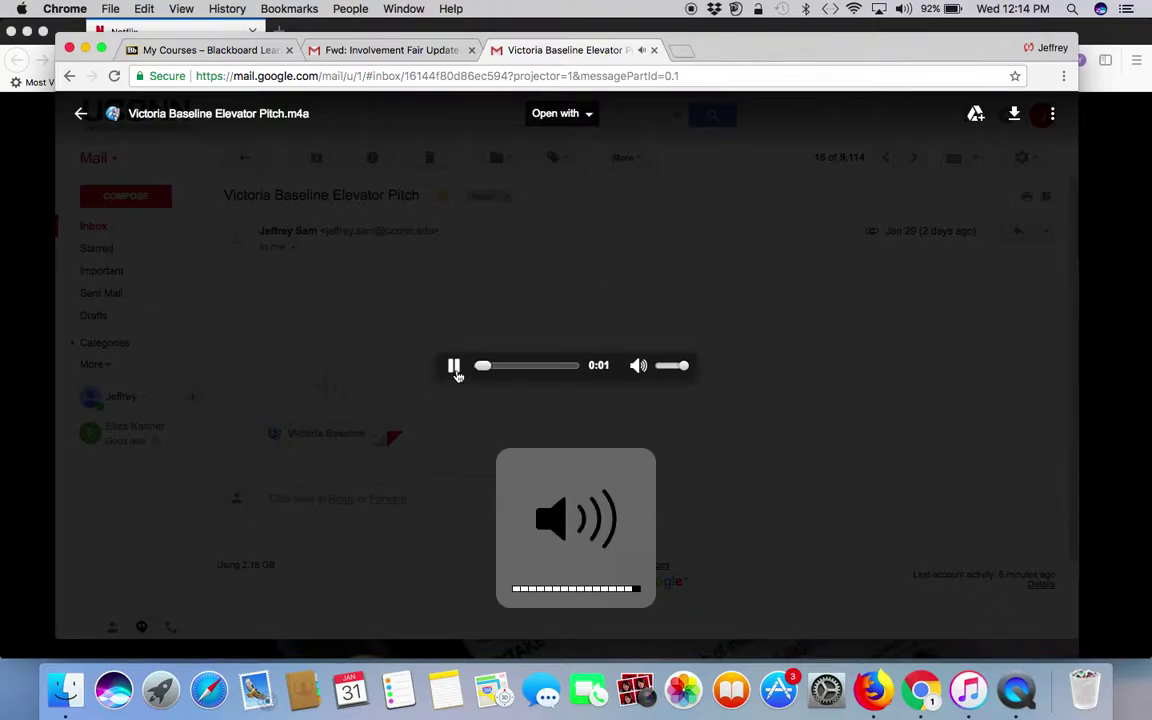
Lower the system volume while 'Victoria Baseline Elevator Pitch.m4a' plays in the preview.
{"action": "key", "text": "XF86AudioLowerVolume"}
{"action": "key", "text": "XF86AudioLowerVolume"}
{"action": "key", "text": "XF86AudioLowerVolume"}
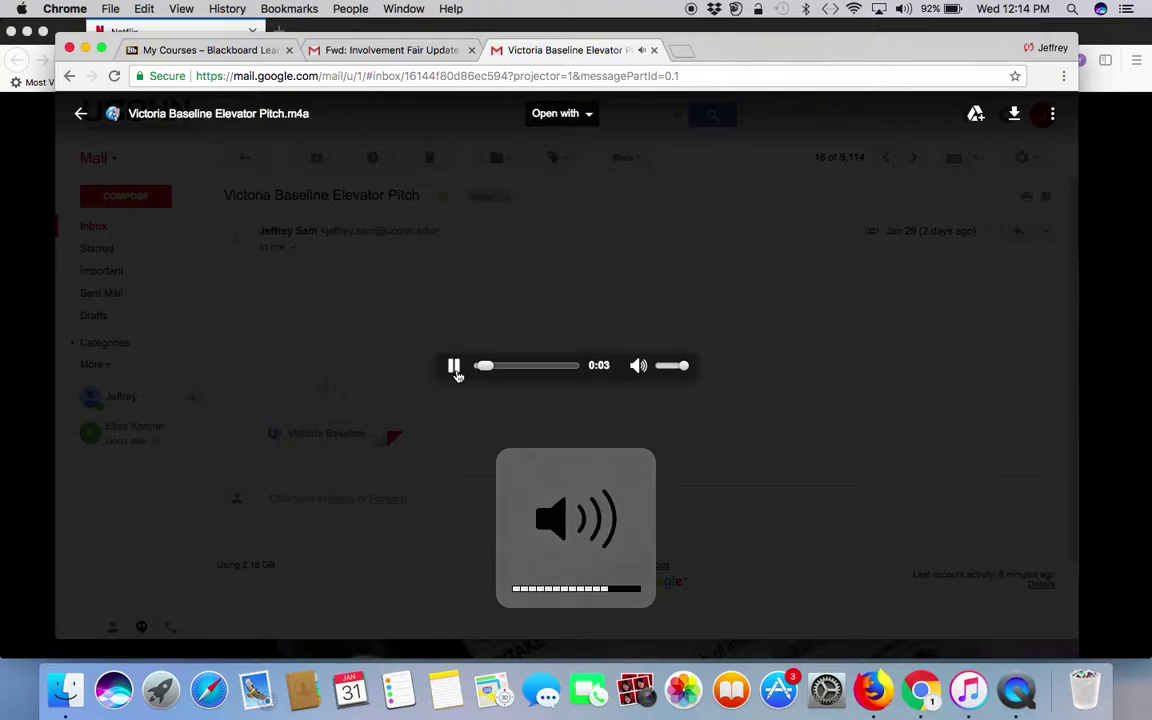